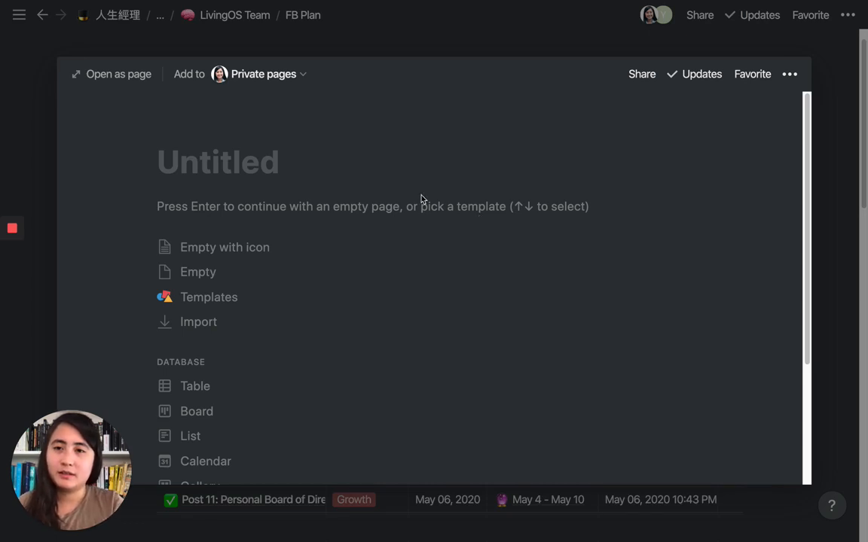
# - Open the new untitled page as a full page and title it Recipe
pyautogui.click(117, 75)
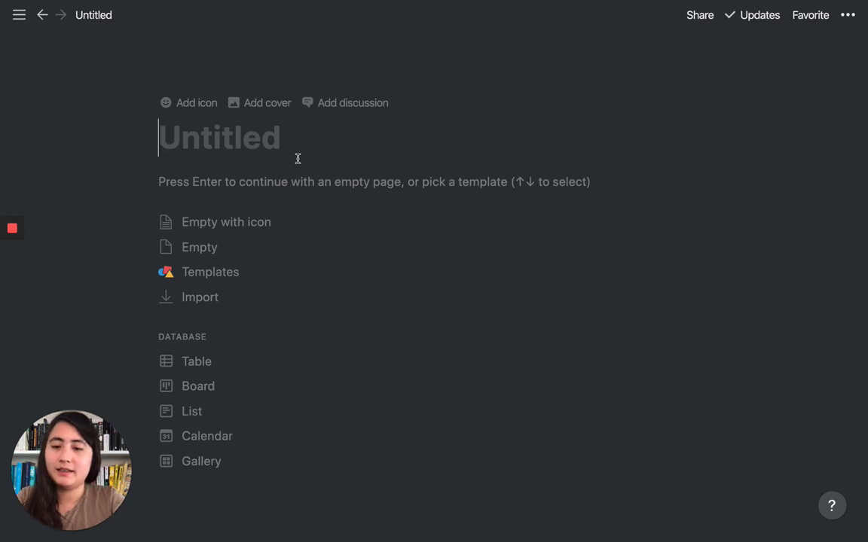
pyautogui.write('Recipe')
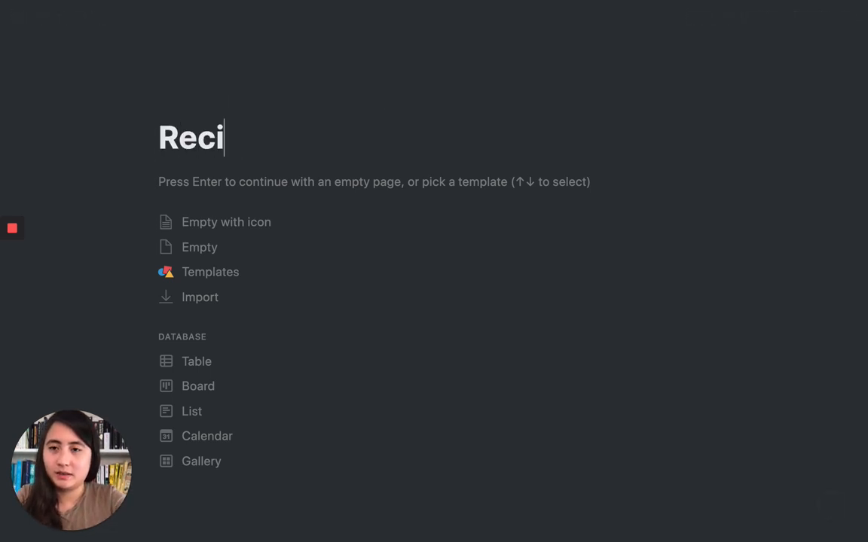
pyautogui.press('Return')
# - Insert a full-page table database in the body of the Recipe page
pyautogui.write('/table')
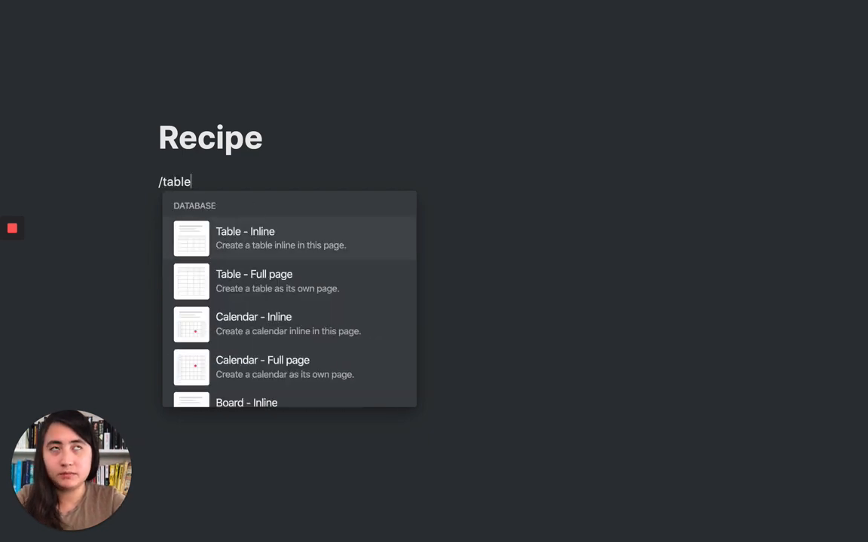
pyautogui.press('Down')
pyautogui.press('Down')
pyautogui.press('Down')
pyautogui.press('Up')
pyautogui.press('Up')
pyautogui.press('Down')
pyautogui.press('Return')
# - Title the new table database Recipe Table
pyautogui.click(237, 95)
pyautogui.write('Receip')
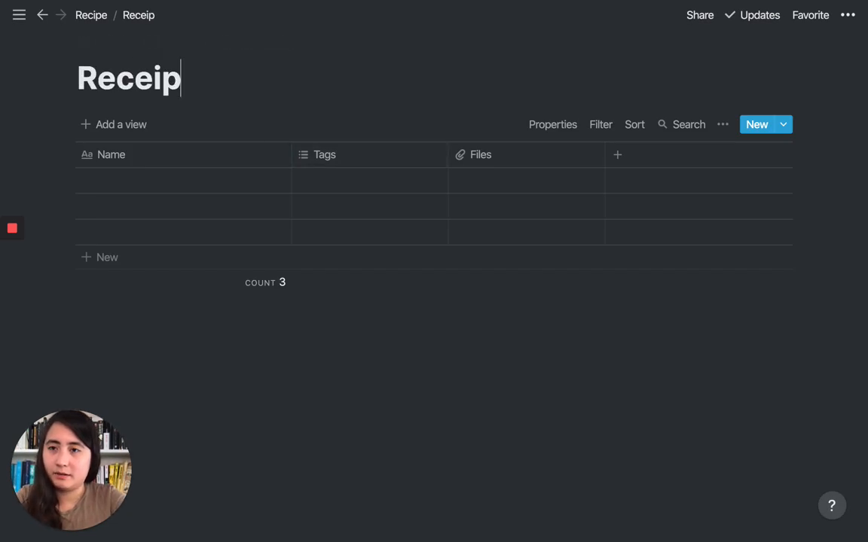
pyautogui.press('BackSpace')
pyautogui.press('BackSpace')
pyautogui.press('BackSpace')
pyautogui.write('ipe T')
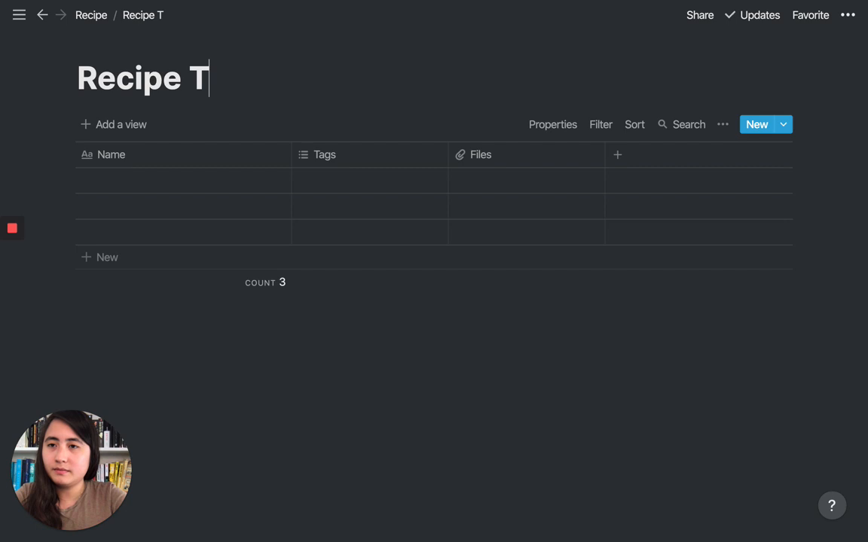
pyautogui.write('able')
# - Name the first entry of the Recipe Table Salmon Fried Rice
pyautogui.click(146, 186)
pyautogui.write('S')
pyautogui.write('ald')
pyautogui.press('BackSpace')
pyautogui.write('mn')
pyautogui.press('BackSpace')
pyautogui.write('on ')
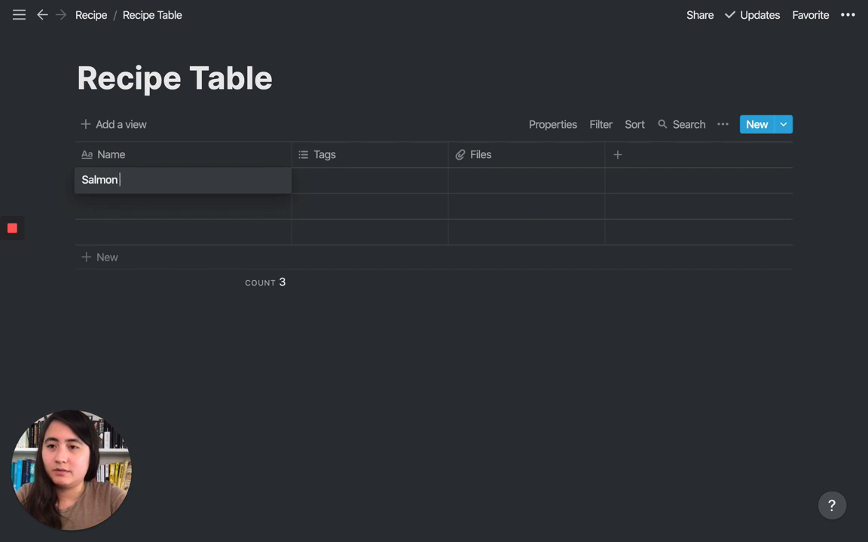
pyautogui.write('Fried Rice')
pyautogui.press('Tab')
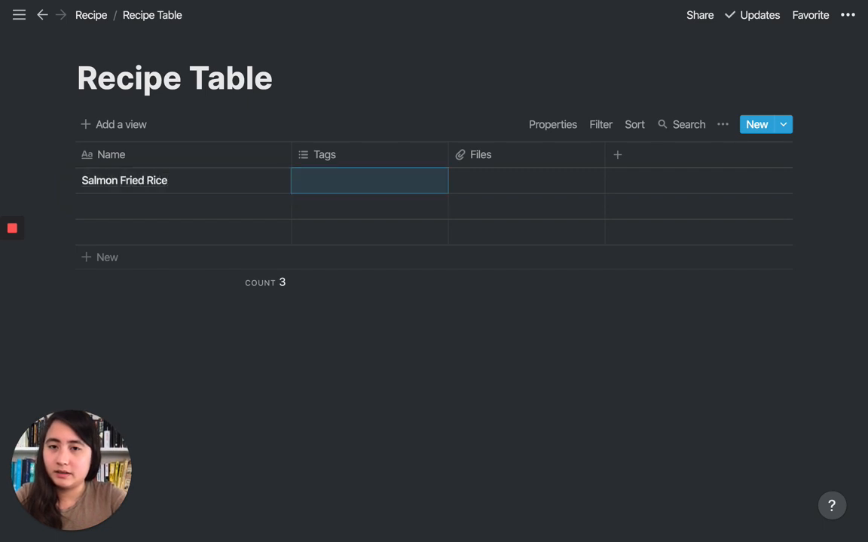
# - Delete the Files column from the Recipe Table
pyautogui.click(488, 156)
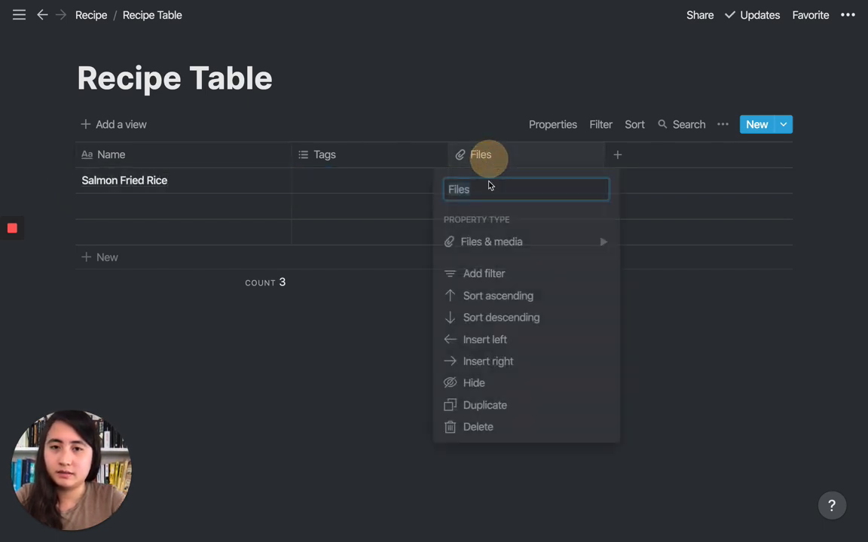
pyautogui.click(498, 418)
pyautogui.click(441, 284)
# - Create the tag Entree and assign it to the Salmon Fried Rice entry
pyautogui.click(397, 187)
pyautogui.write('Rice')
pyautogui.hotkey('ctrl', 'a')
pyautogui.write('Entree')
pyautogui.press('Return')
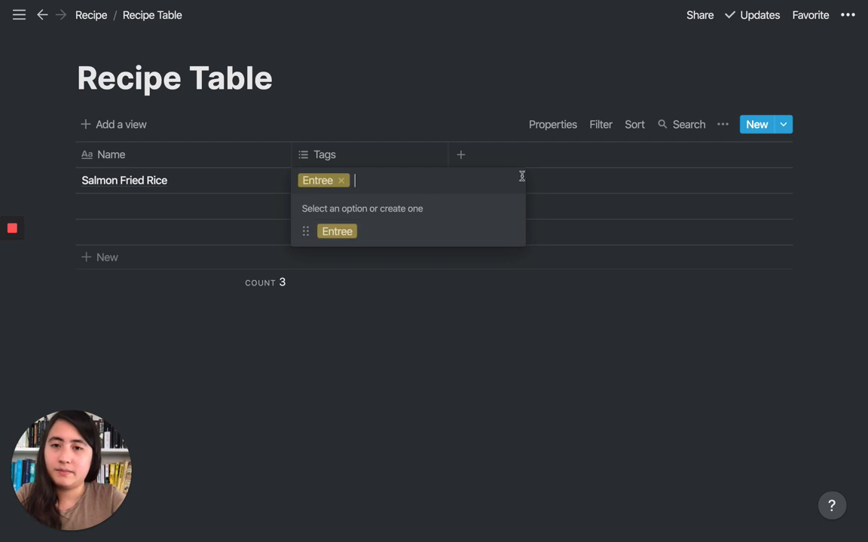
pyautogui.click(549, 170)
# - Add a third column to the Recipe Table, keeping the default name and Text type
pyautogui.click(460, 155)
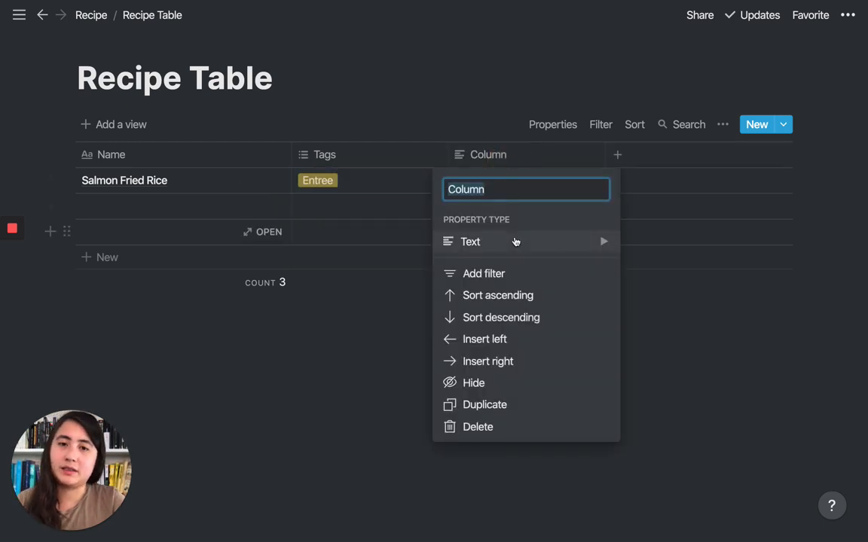
pyautogui.moveTo(515, 241)
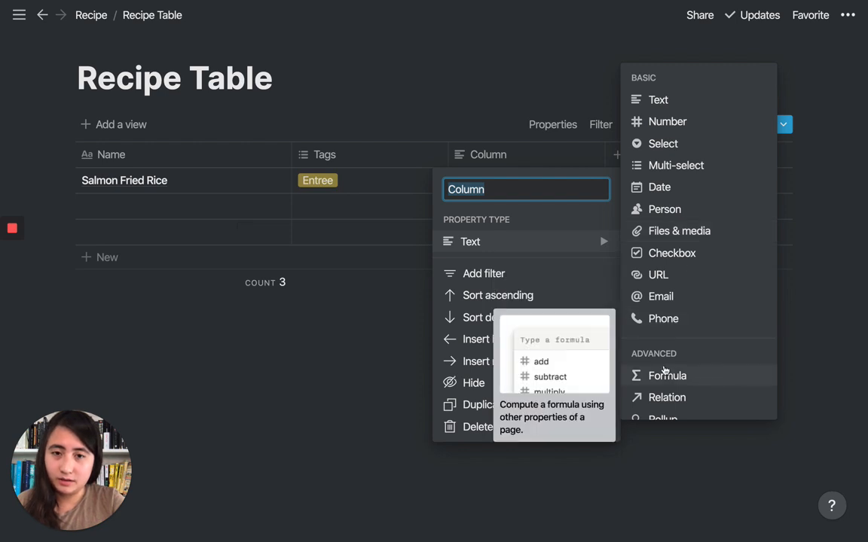
pyautogui.click(533, 161)
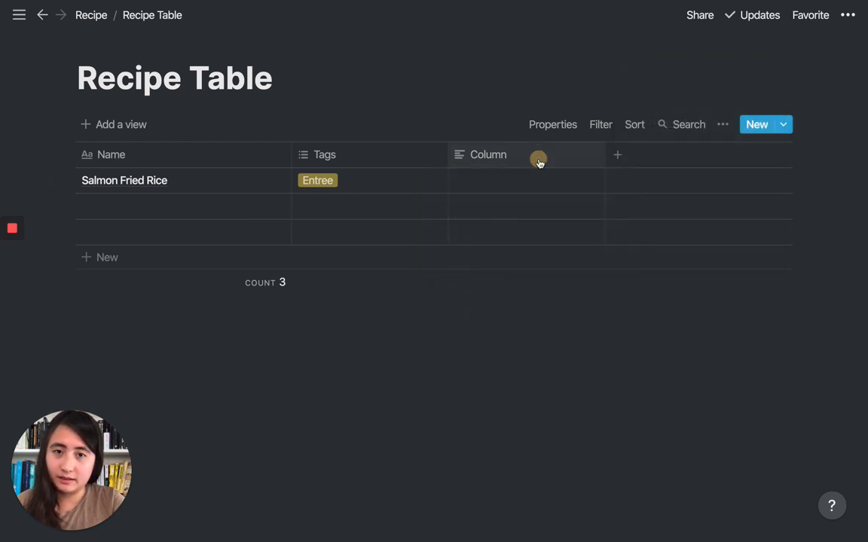
pyautogui.click(539, 162)
pyautogui.moveTo(546, 241)
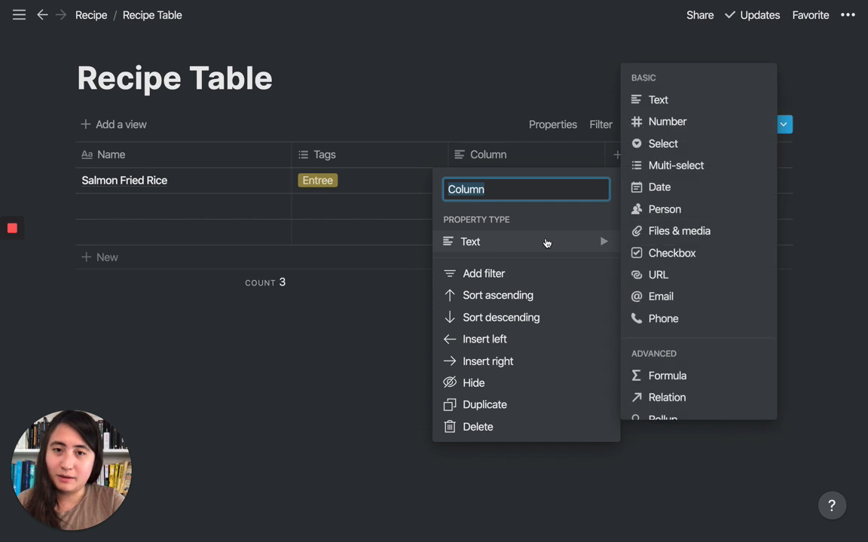
pyautogui.scroll(-1, 667, 317)
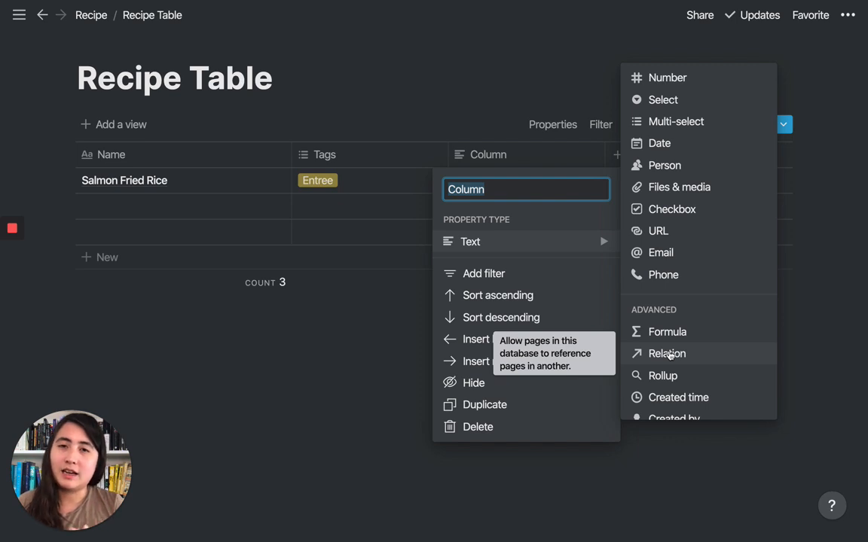
pyautogui.click(668, 354)
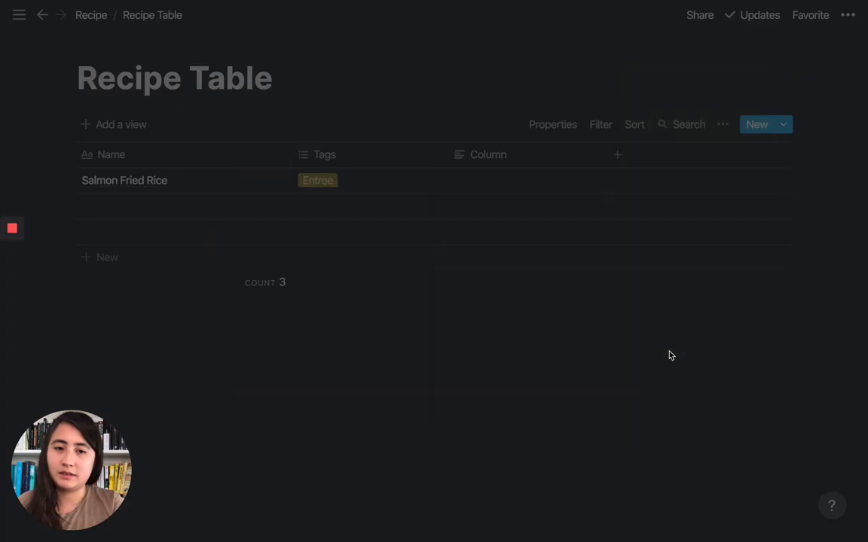
pyautogui.click(529, 274)
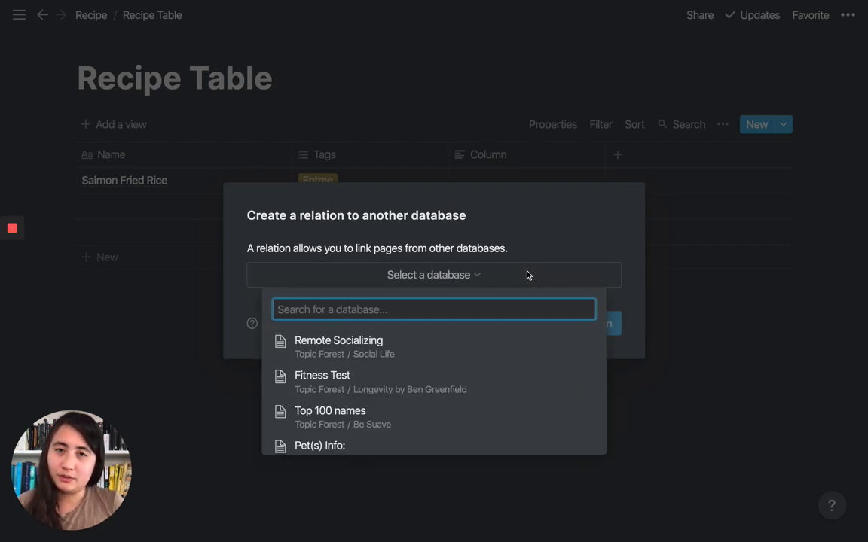
pyautogui.click(498, 124)
pyautogui.click(482, 111)
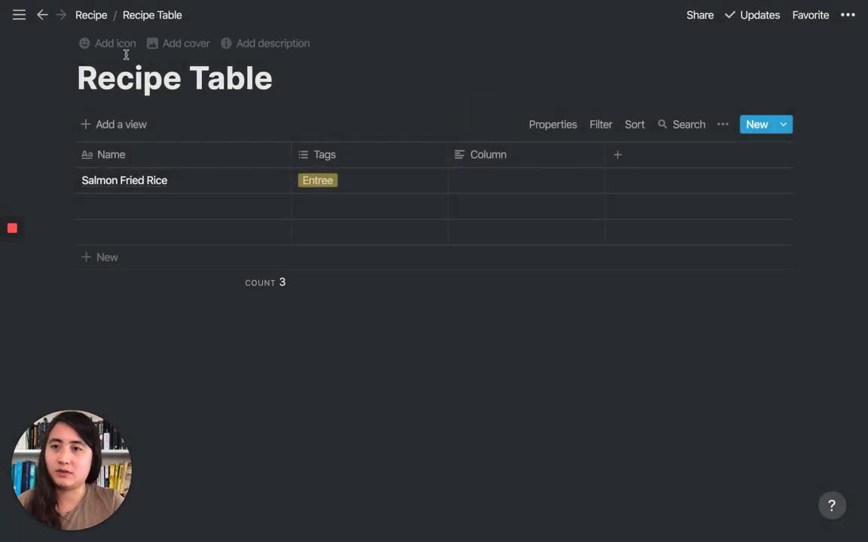
# - Create a second full-page table on the Recipe page and title it Grocery Table
pyautogui.click(89, 17)
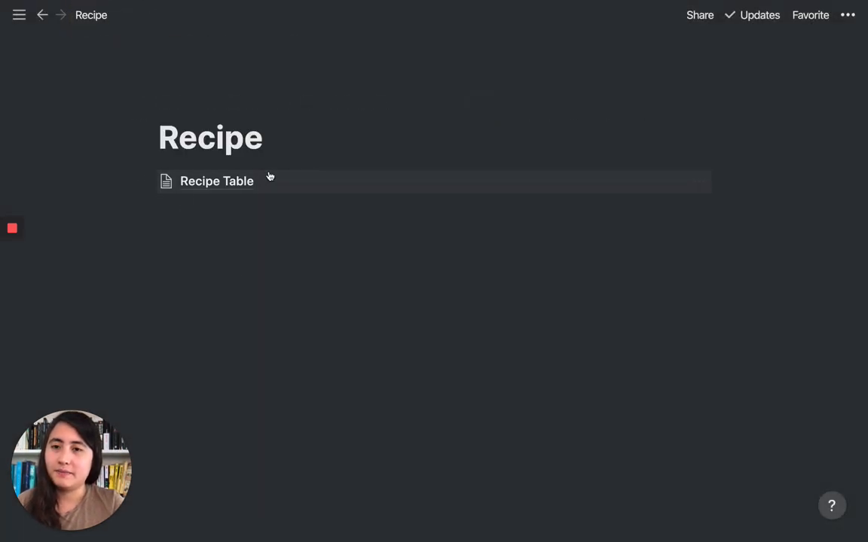
pyautogui.click(258, 217)
pyautogui.write('/tab')
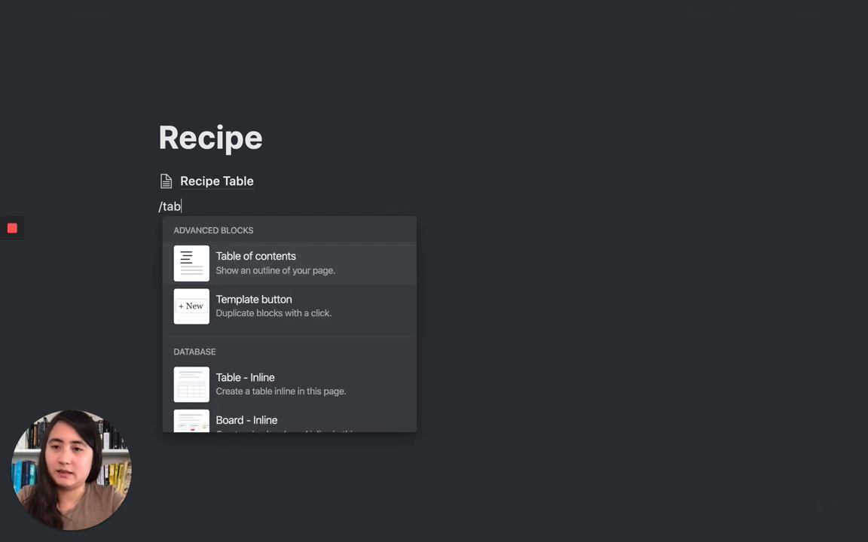
pyautogui.write('le')
pyautogui.press('Down')
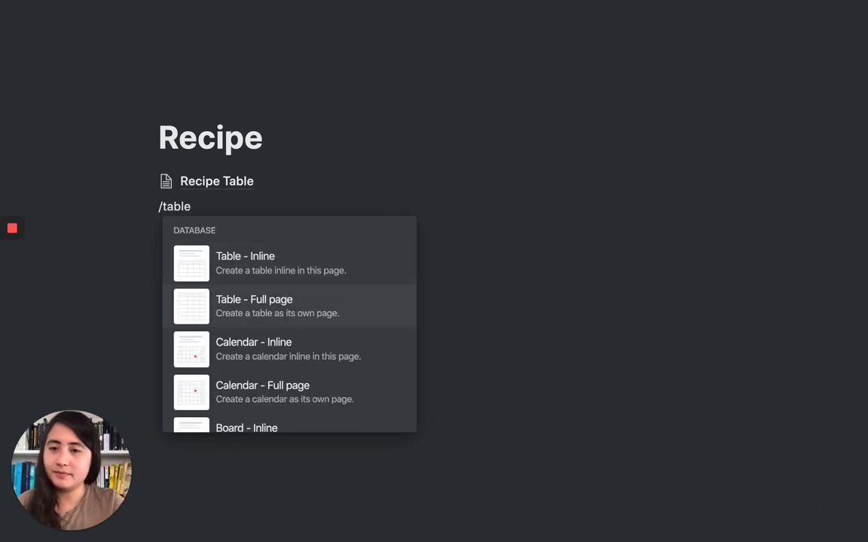
pyautogui.press('Return')
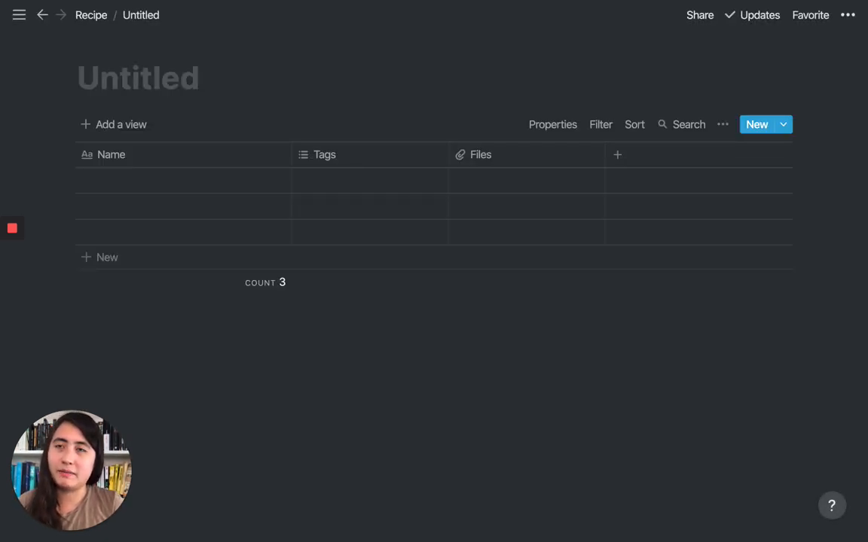
pyautogui.click(188, 85)
pyautogui.write('Grocery Table')
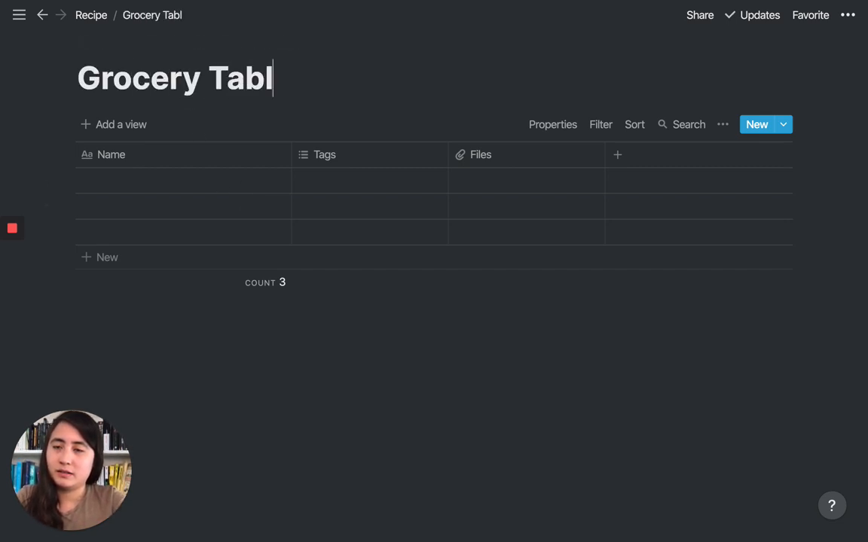
# - Change the Grocery Table's Tags column to the Date type and set the first row to Jun 18, 2020
pyautogui.click(356, 159)
pyautogui.moveTo(422, 242)
pyautogui.click(510, 188)
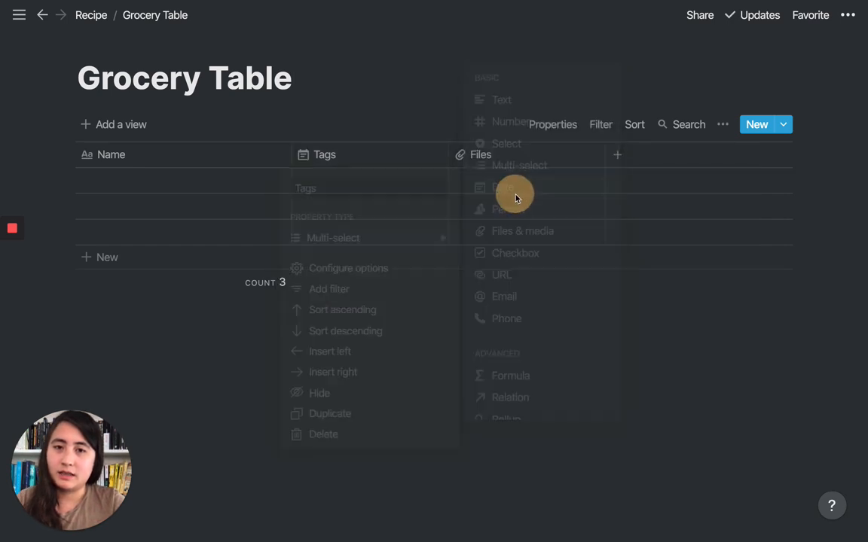
pyautogui.click(387, 186)
pyautogui.click(389, 262)
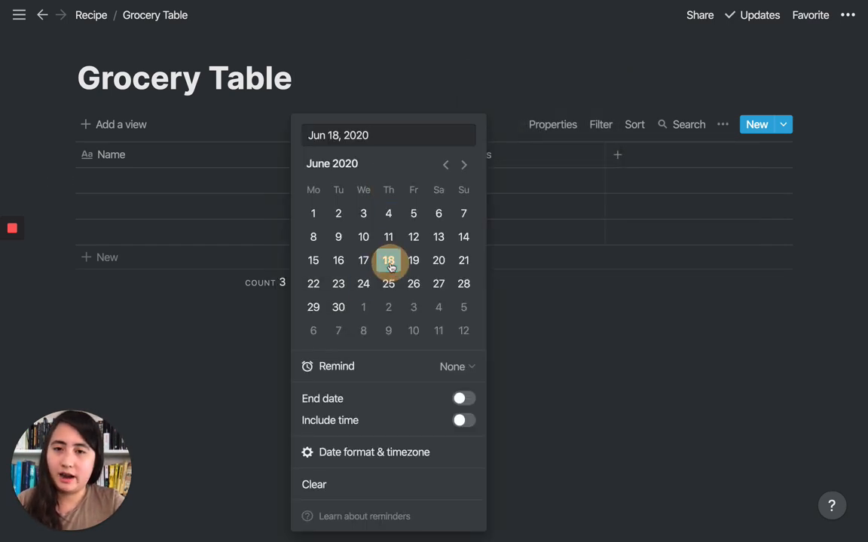
pyautogui.click(163, 169)
# - Name the first three Grocery Table entries Salmon, Ginger and Rice
pyautogui.click(176, 186)
pyautogui.write('Salmon')
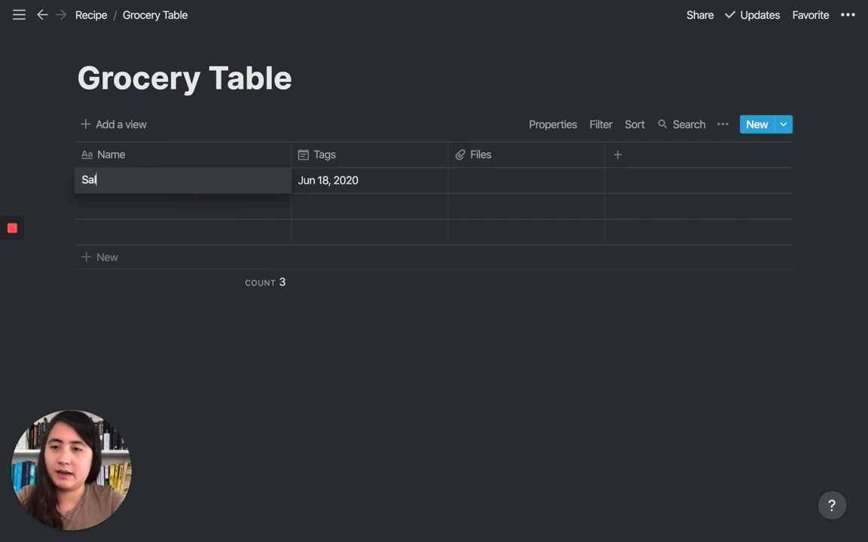
pyautogui.press('Return')
pyautogui.write('Ginger')
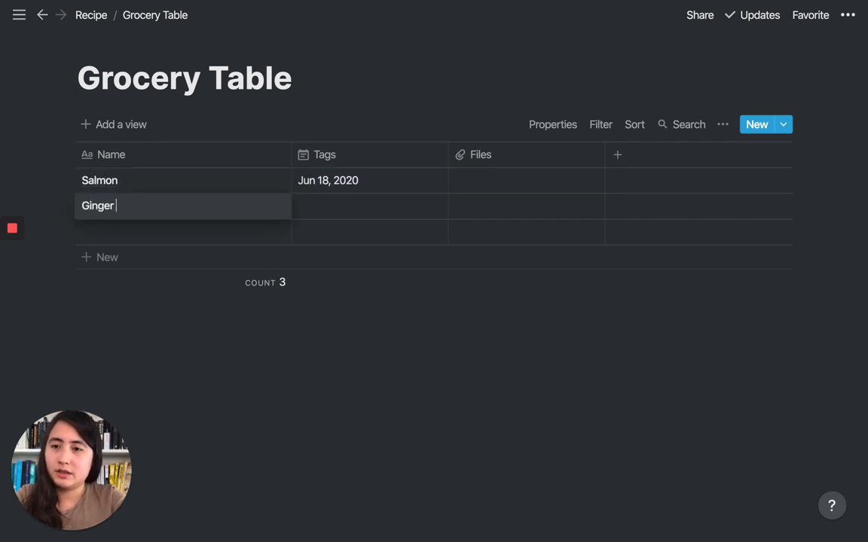
pyautogui.press('Return')
pyautogui.write('Rice')
pyautogui.press('Return')
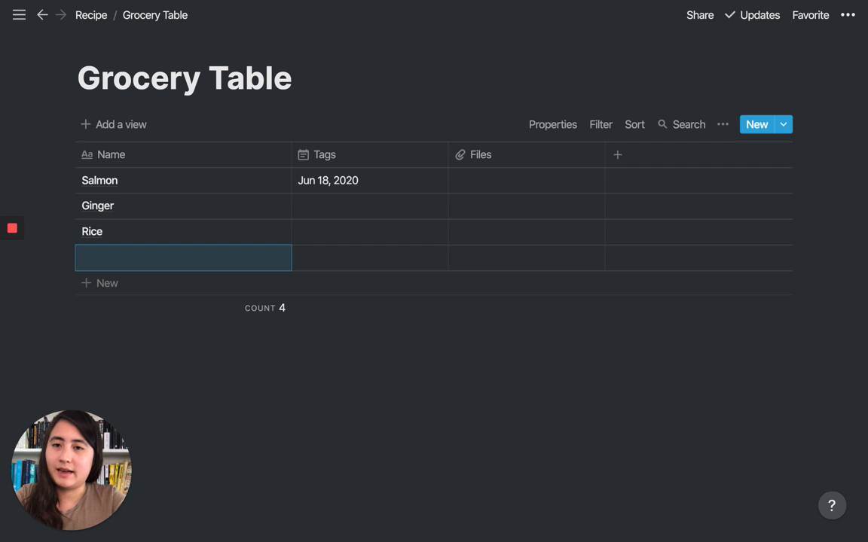
# - Delete the Files column from the Grocery Table
pyautogui.click(522, 148)
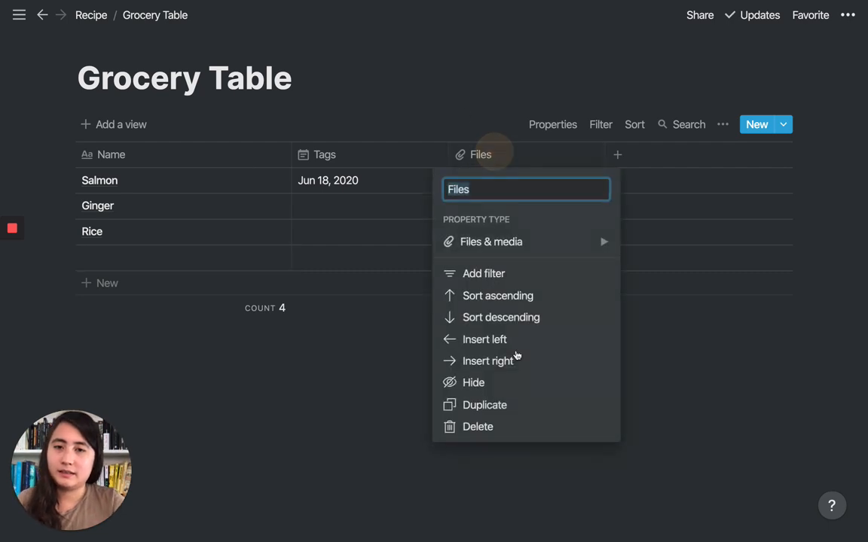
pyautogui.click(523, 428)
pyautogui.click(470, 290)
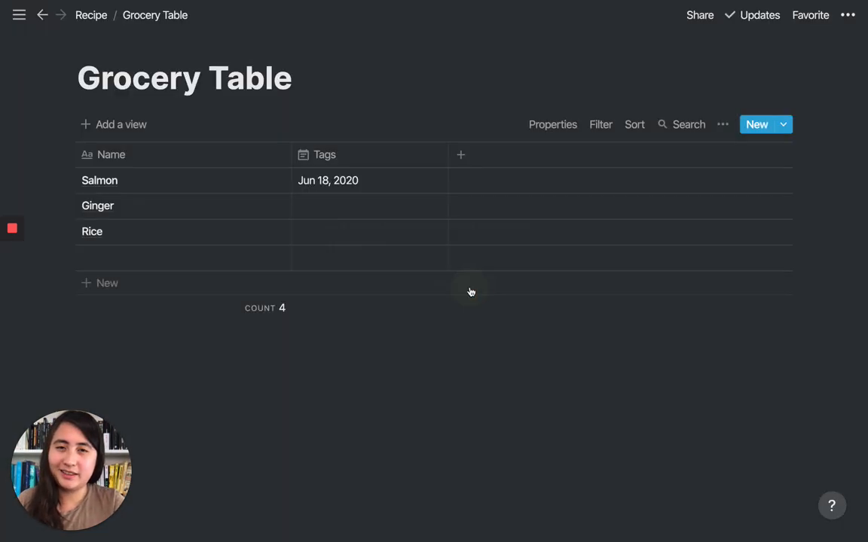
# - In the Recipe Table, turn the Text column named Column into a relation to the Grocery Table database
pyautogui.click(102, 15)
pyautogui.click(283, 184)
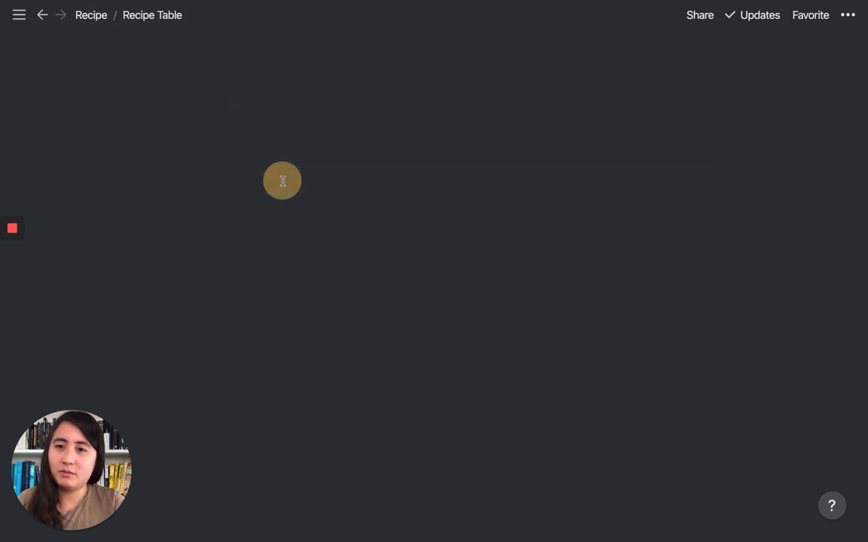
pyautogui.click(558, 156)
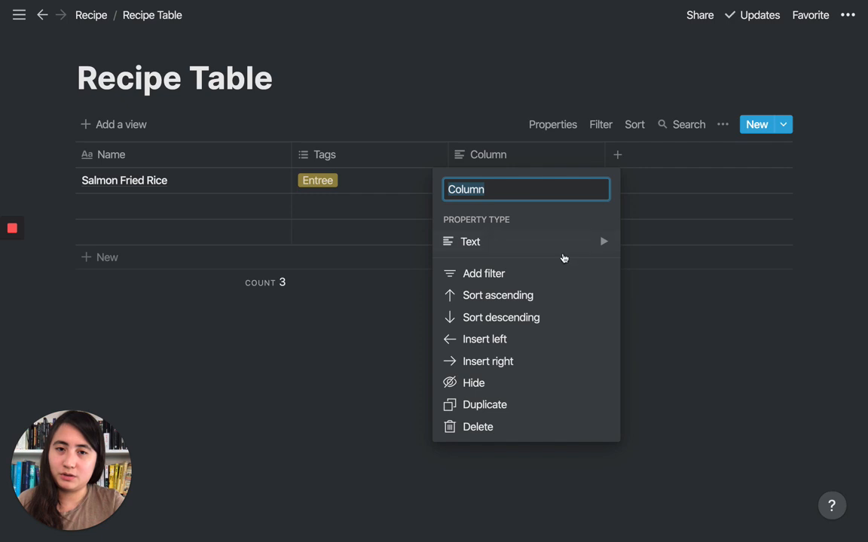
pyautogui.moveTo(564, 256)
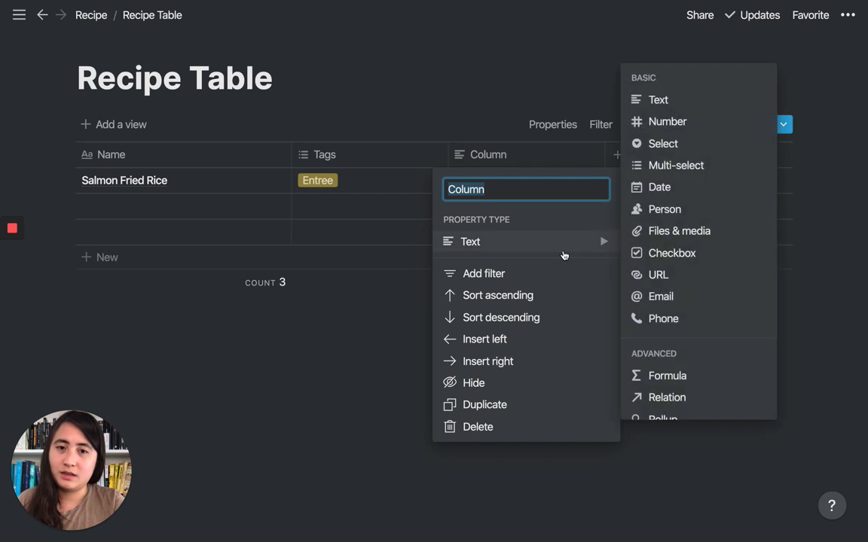
pyautogui.click(688, 398)
pyautogui.click(476, 277)
pyautogui.write('grocery')
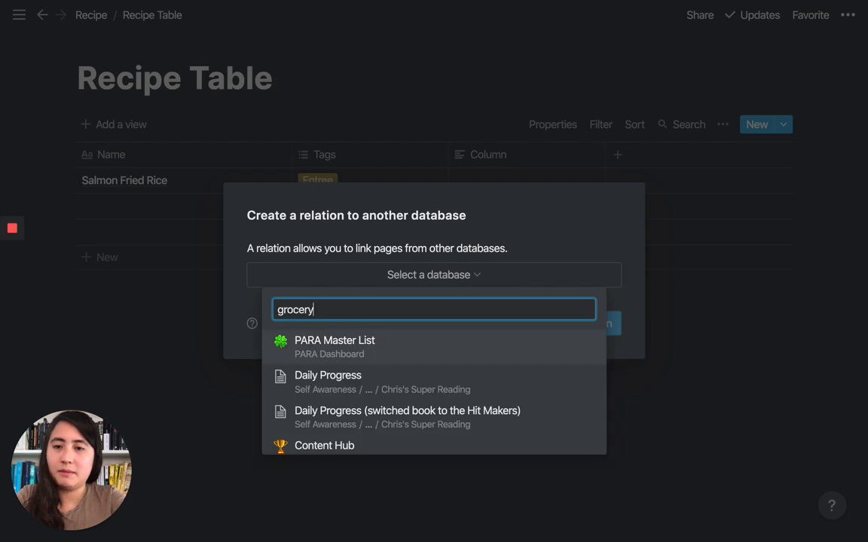
pyautogui.click(428, 341)
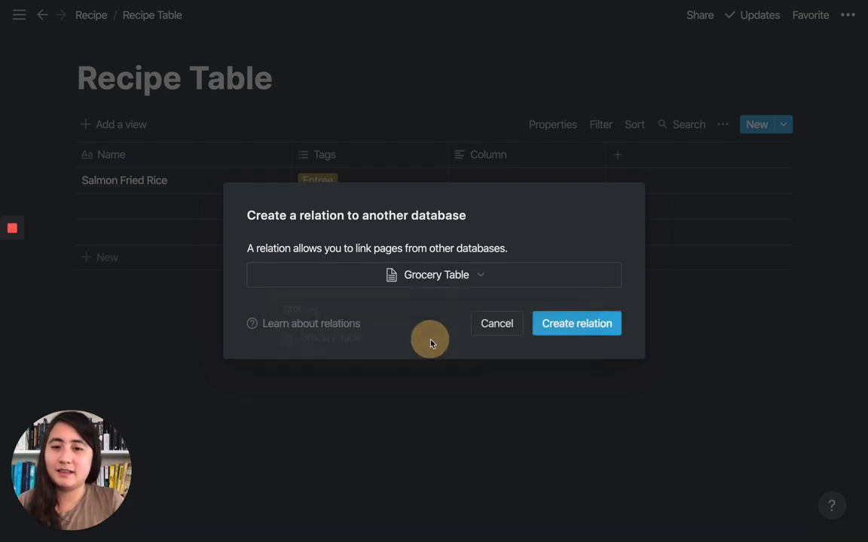
pyautogui.click(585, 322)
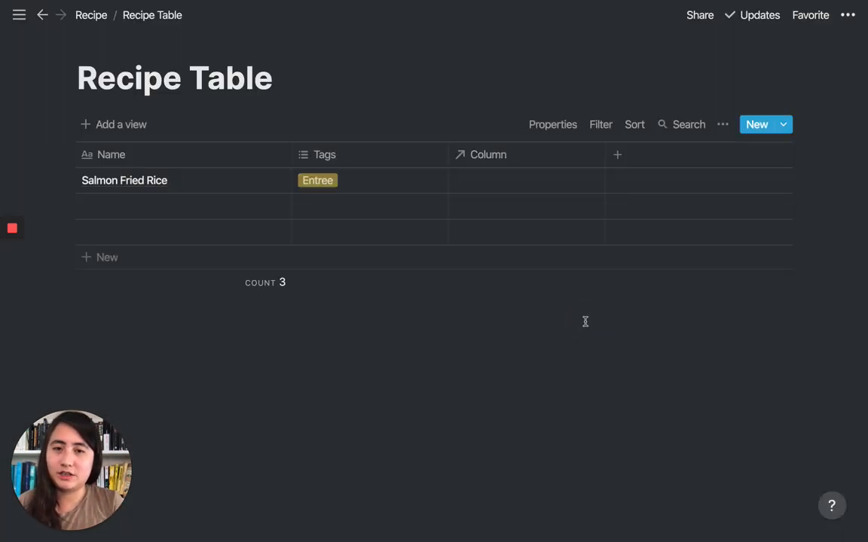
# - Rename the Recipe Table's relation column to Grocery
pyautogui.click(529, 160)
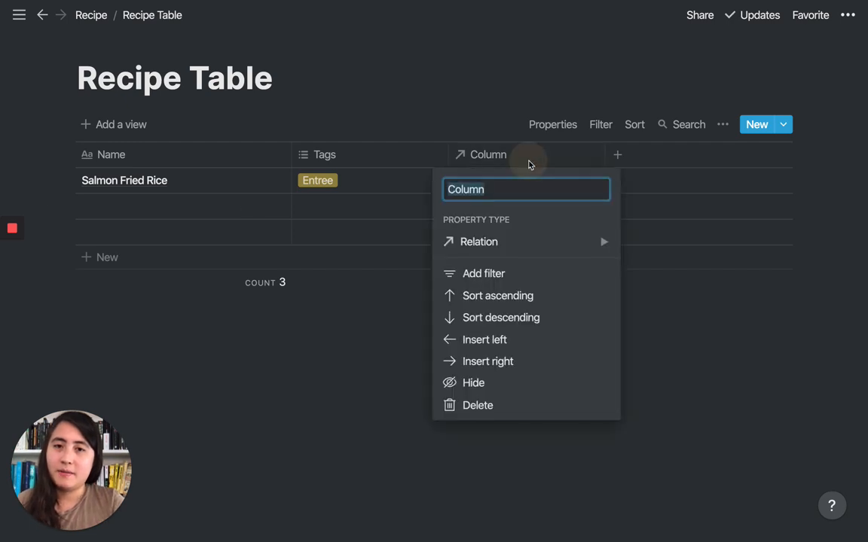
pyautogui.write('Grocery')
pyautogui.press('Return')
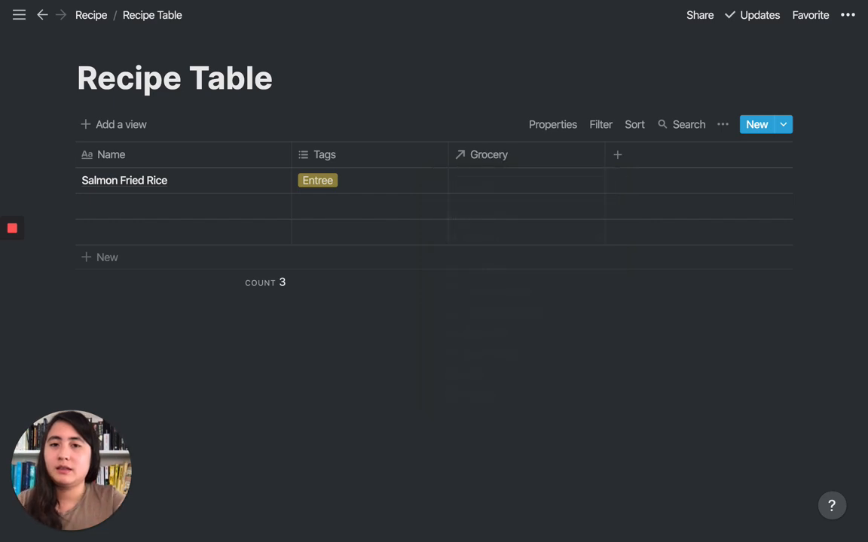
# - Link the Rice entry to the Salmon Fried Rice recipe in the Grocery column
pyautogui.click(475, 185)
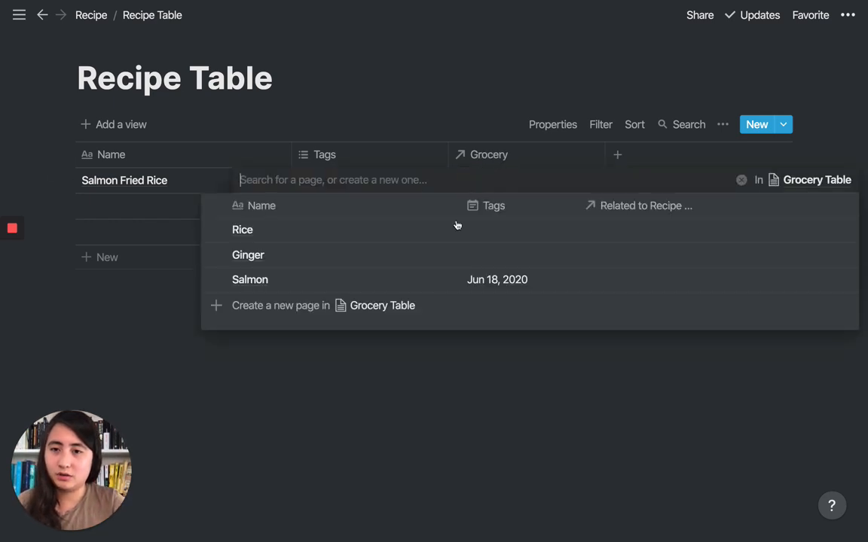
pyautogui.click(383, 237)
pyautogui.click(406, 159)
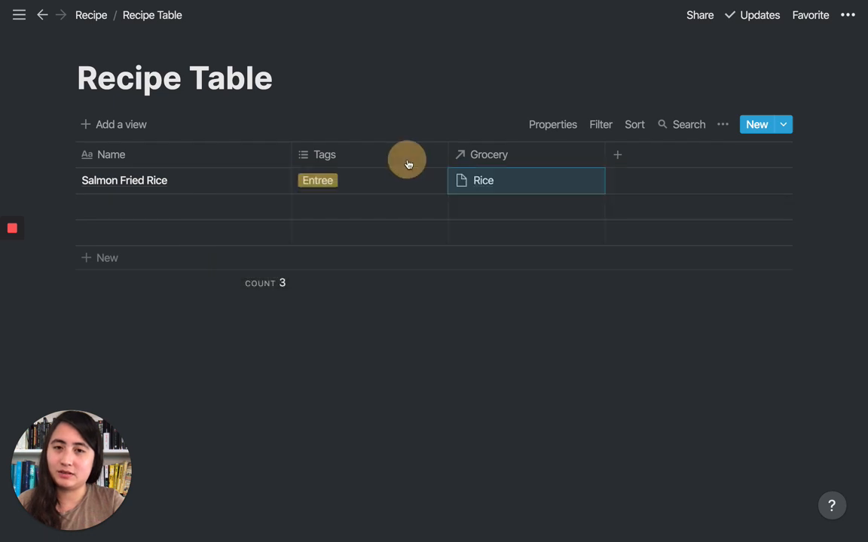
pyautogui.click(528, 190)
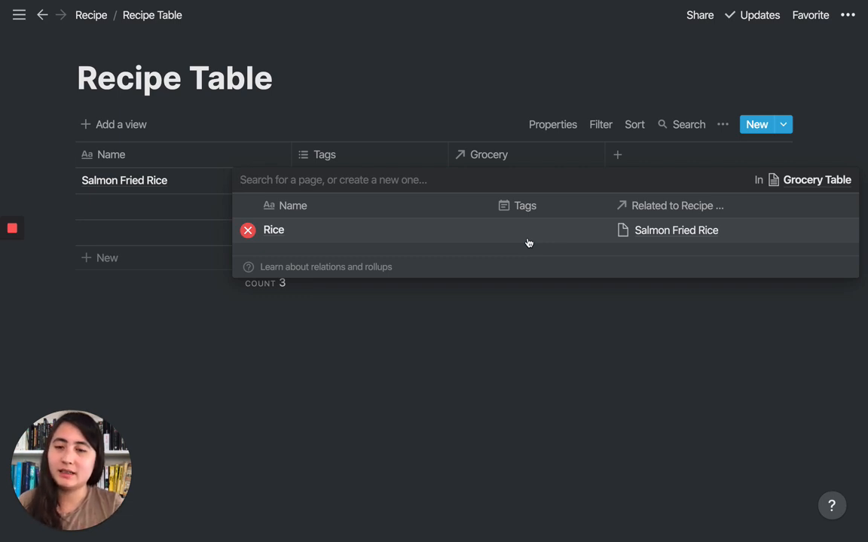
pyautogui.click(485, 125)
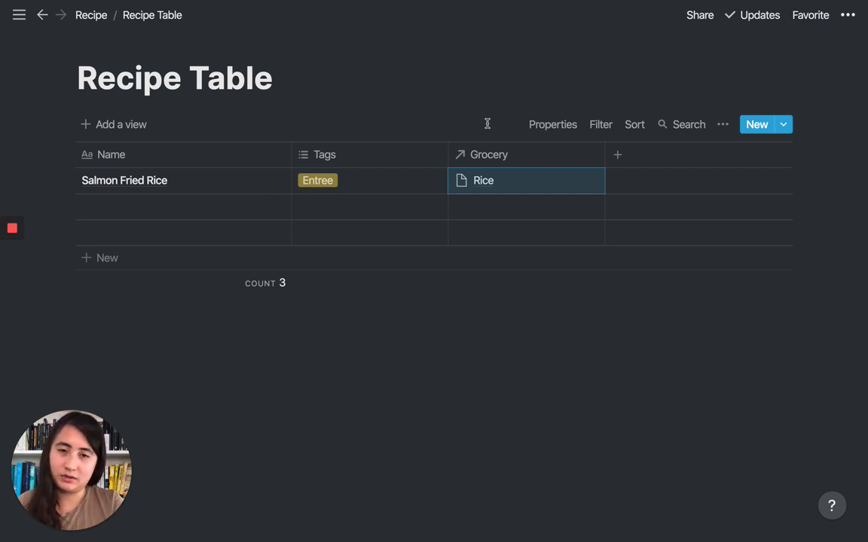
# - Add the existing Salmon and Ginger entries to the Salmon Fried Rice recipe's Grocery relation
pyautogui.click(516, 175)
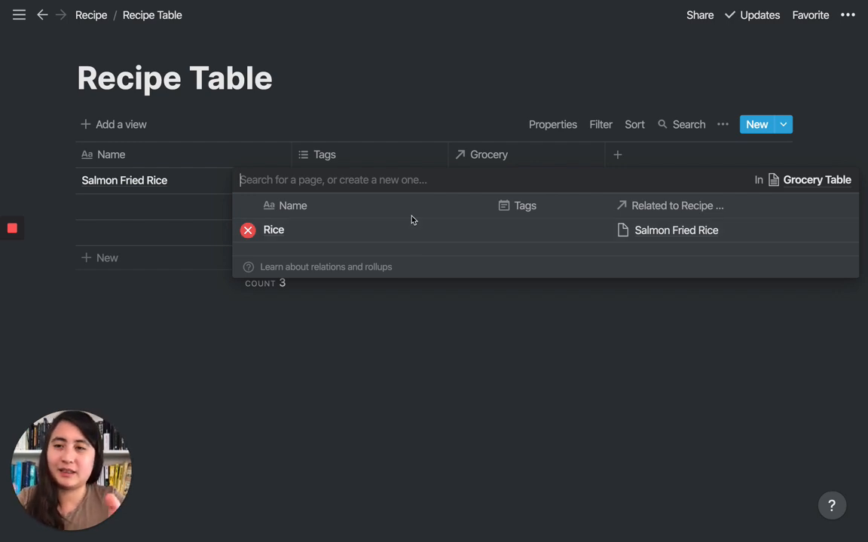
pyautogui.write('salmon')
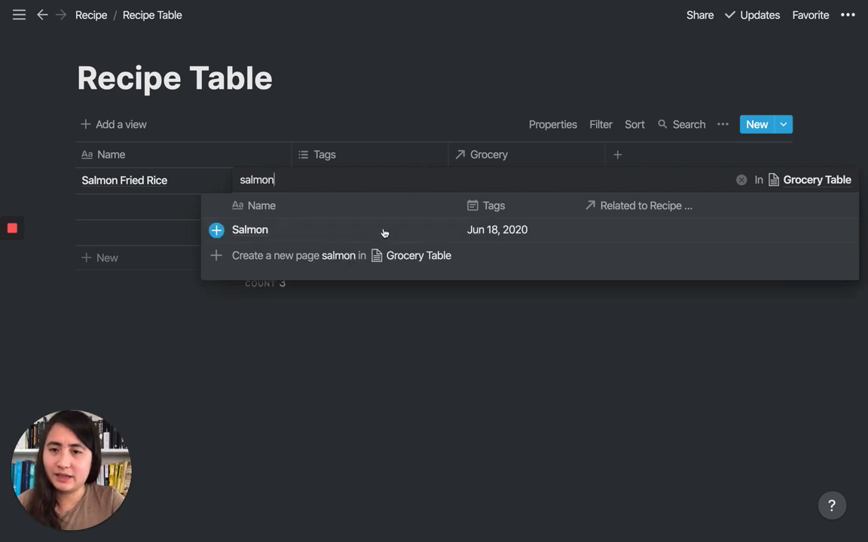
pyautogui.click(384, 229)
pyautogui.click(403, 101)
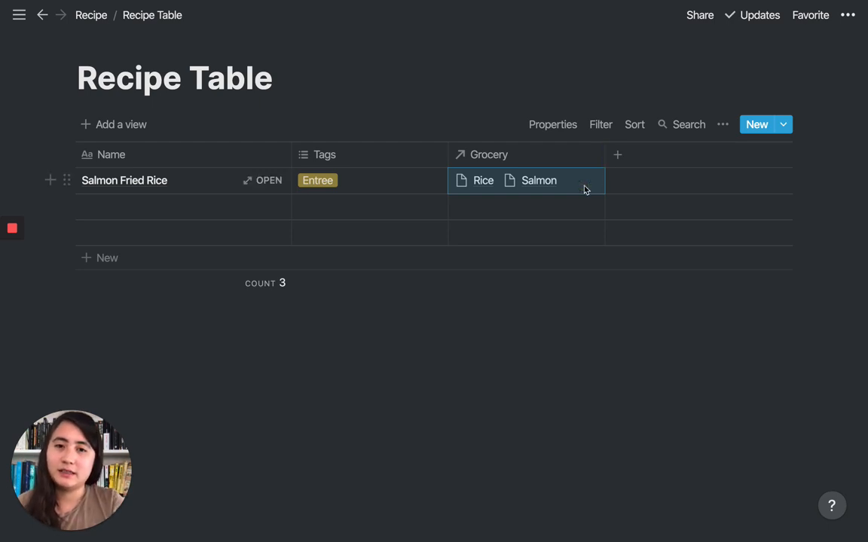
pyautogui.click(583, 186)
pyautogui.write('ginger')
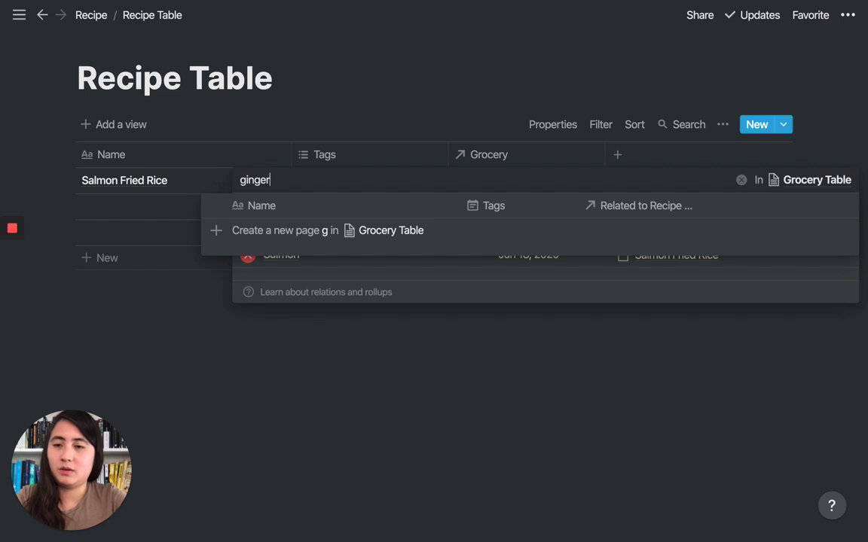
pyautogui.click(505, 229)
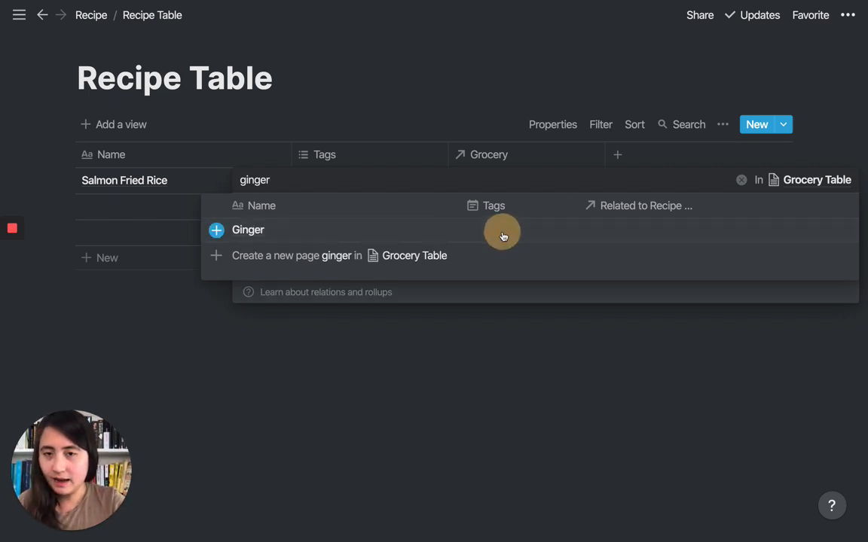
pyautogui.click(471, 99)
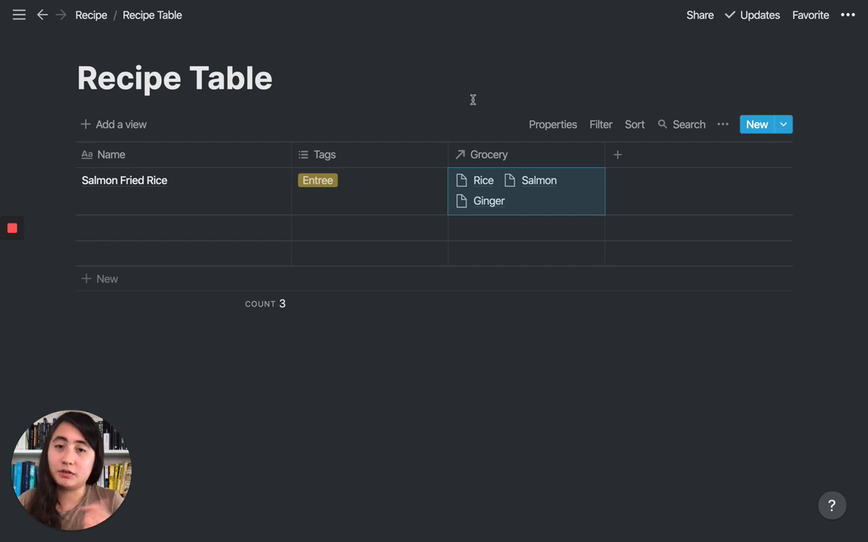
# - In the Grocery Table, rename the column related to the Recipe Table to Dish Name
pyautogui.press('super+bracketleft')
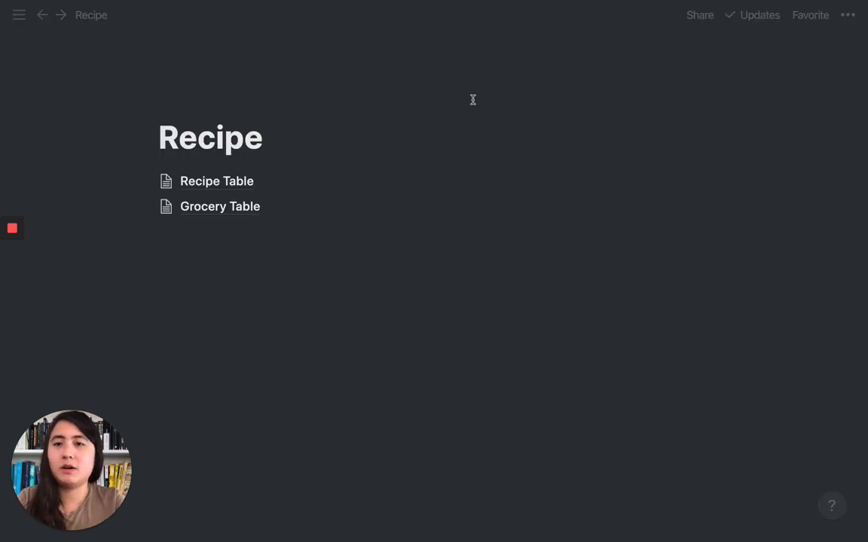
pyautogui.click(286, 205)
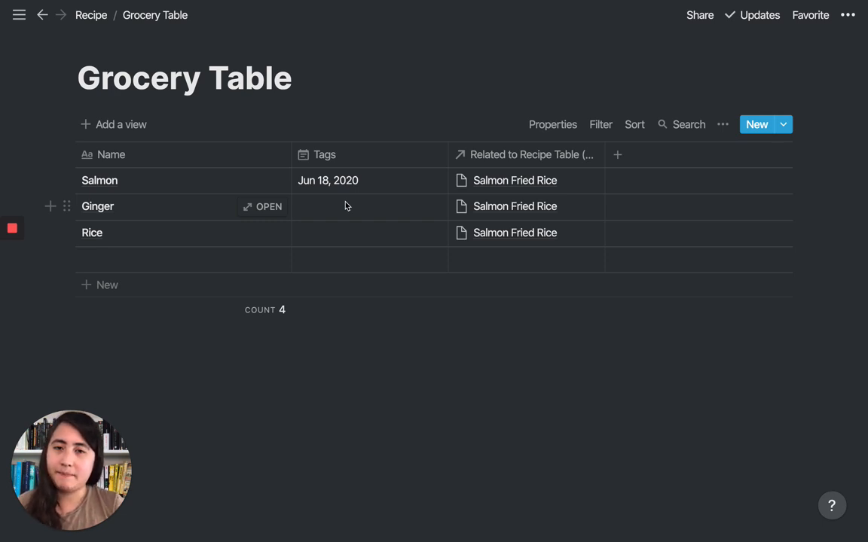
pyautogui.click(528, 156)
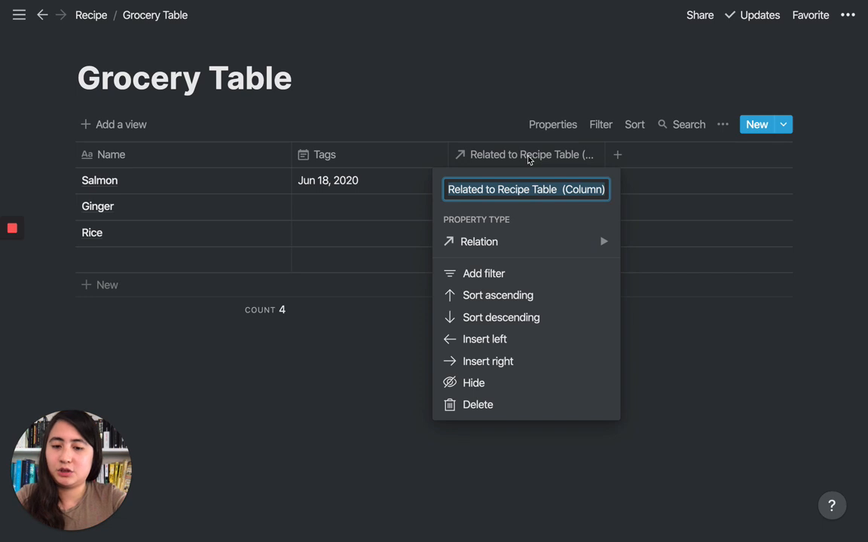
pyautogui.write('Dish Name')
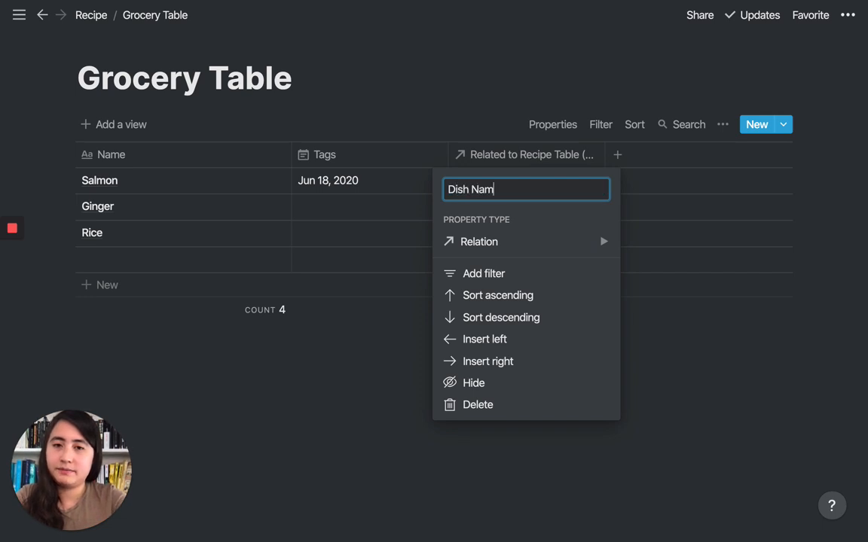
pyautogui.press('Return')
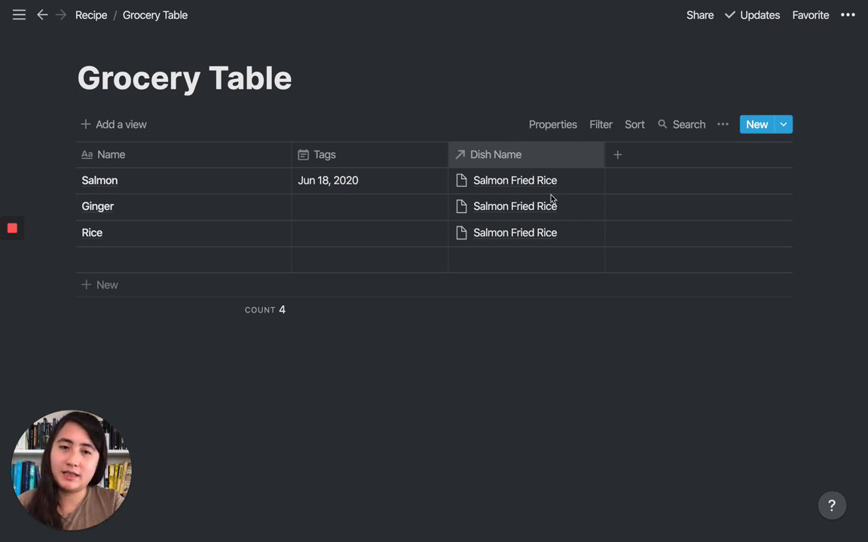
# - Create a new Recipe Table page named Salmon Pasta from the Salmon row's Dish Name relation
pyautogui.click(574, 188)
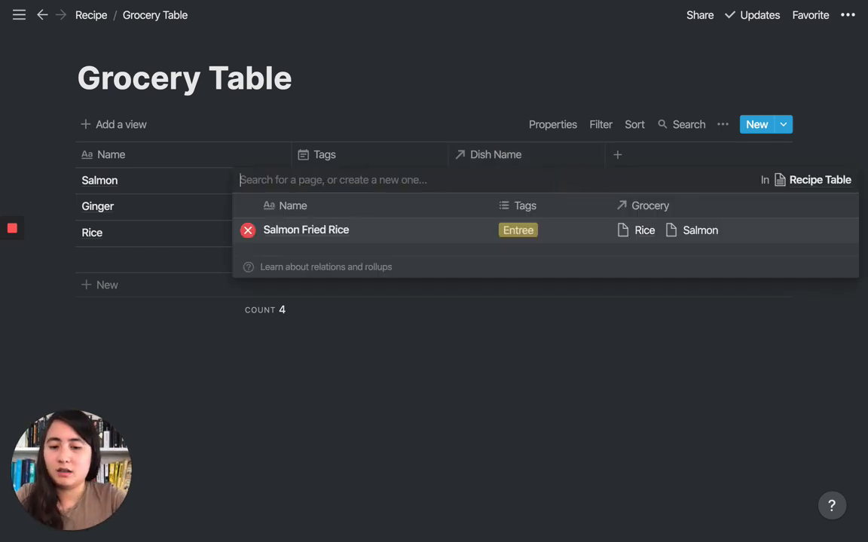
pyautogui.write('Salmon Pasta')
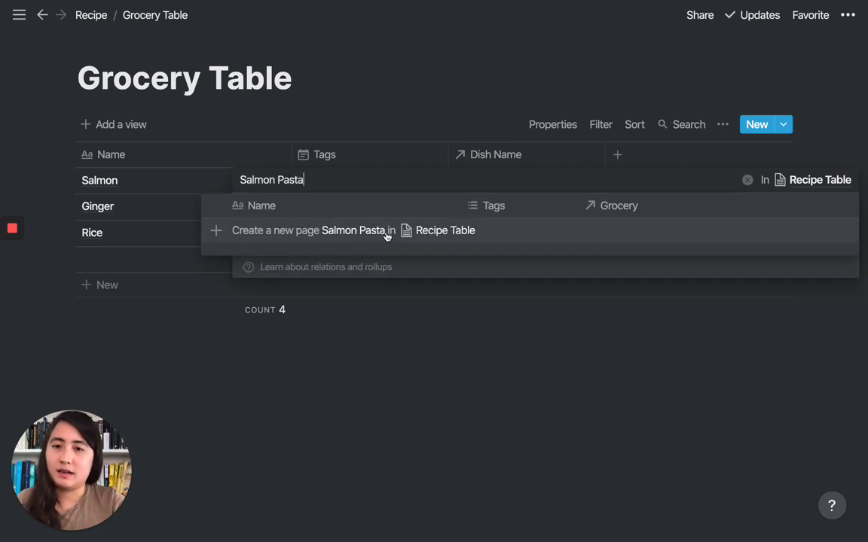
pyautogui.click(380, 230)
pyautogui.click(415, 111)
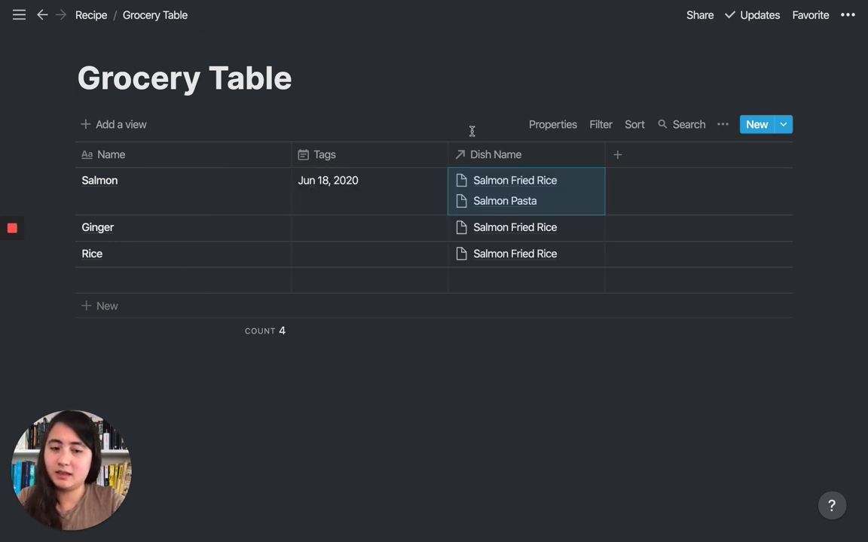
# - In the Recipe Table, create a new Grocery Table page named Pasta from the Salmon Pasta row's Grocery relation
pyautogui.press('super+bracketleft')
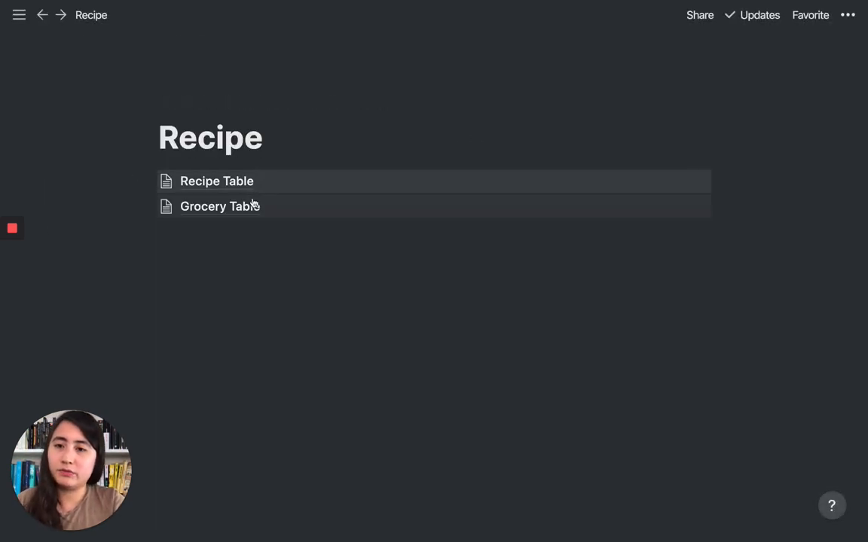
pyautogui.click(255, 183)
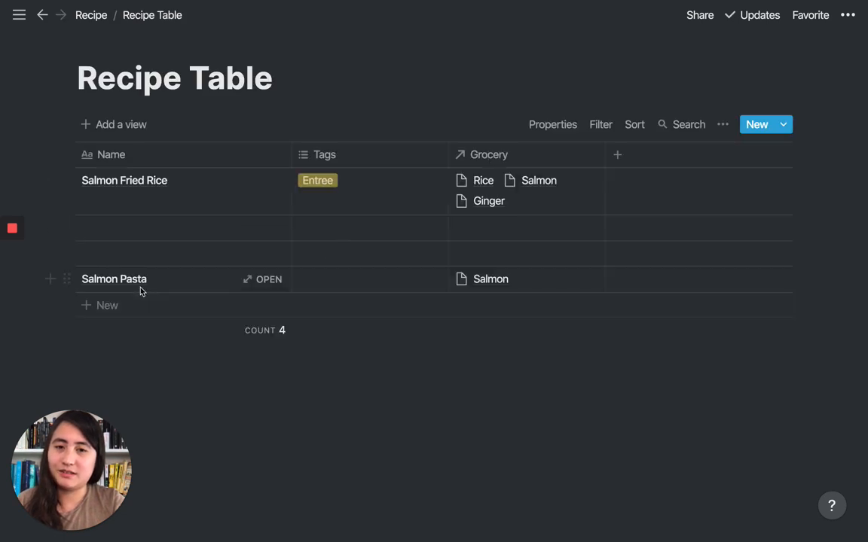
pyautogui.click(544, 278)
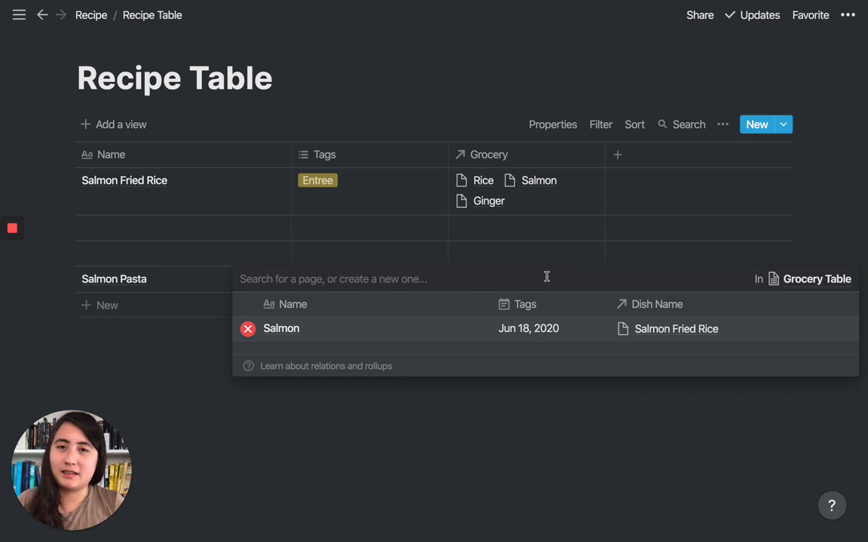
pyautogui.write('Pasta')
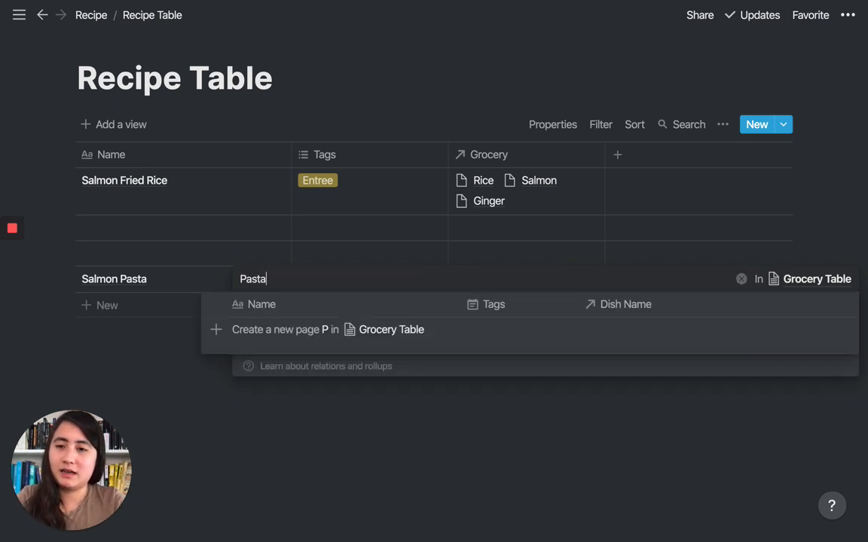
pyautogui.click(340, 327)
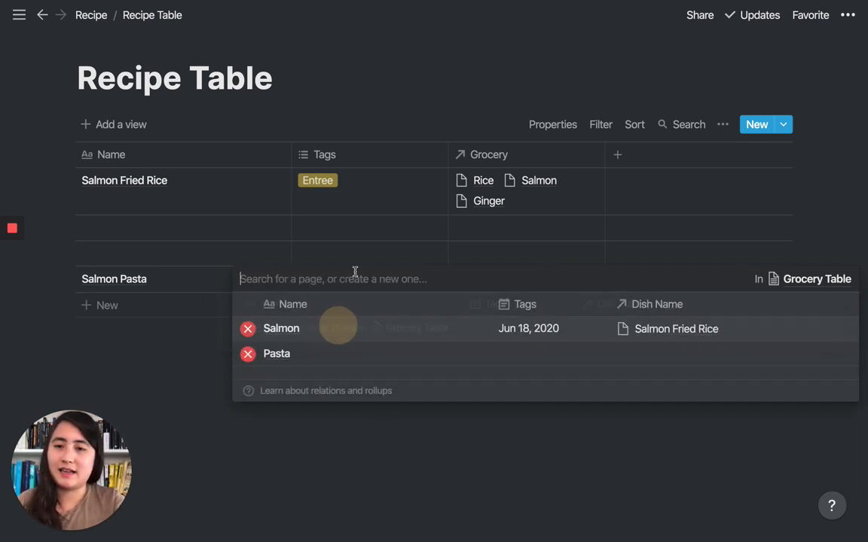
pyautogui.click(360, 254)
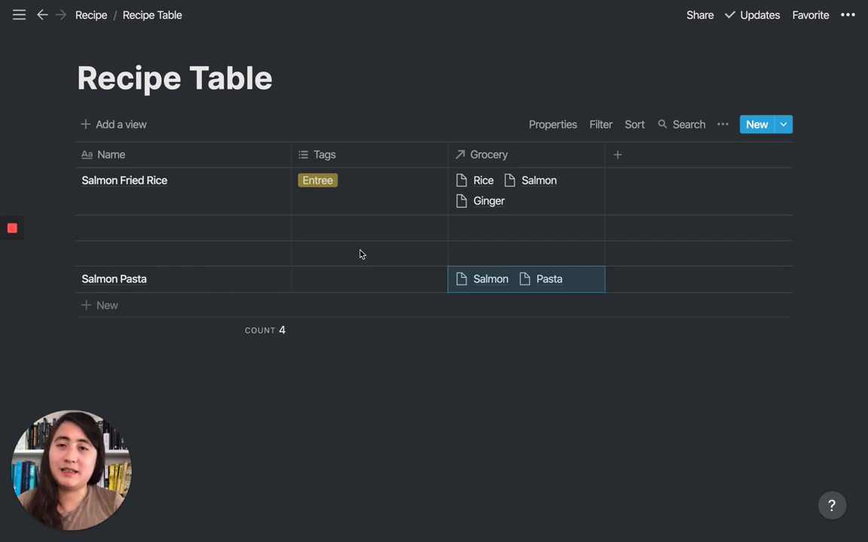